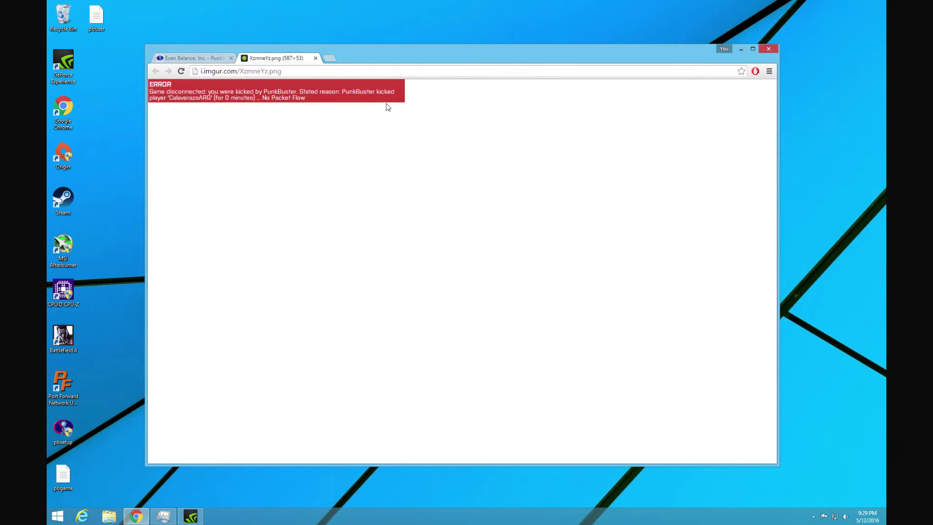
Step: Switch Chrome from the imgur kick screenshot to the Even Balance pbsetup.php tab
{"action": "left_click", "coordinate": [203, 57]}
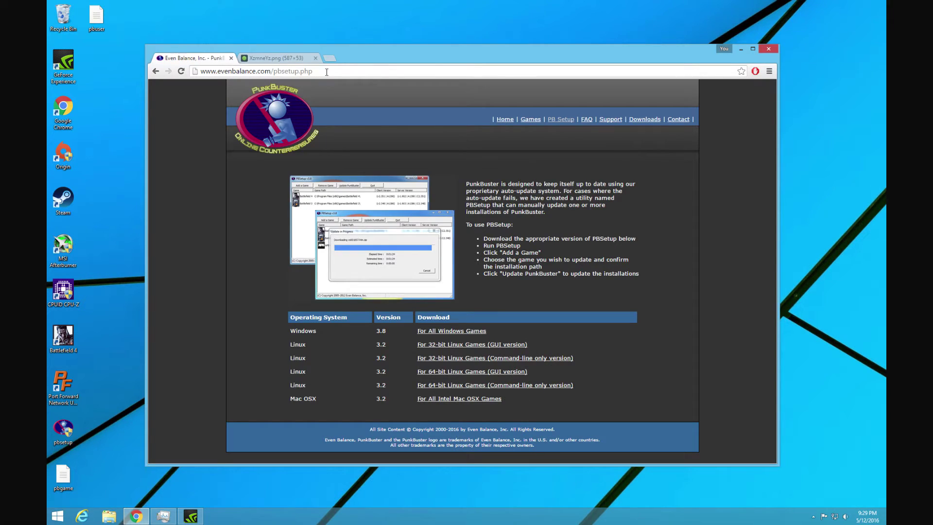
Step: Open the Downloads folder in File Explorer beside the Even Balance PBSetup page
{"action": "left_click", "coordinate": [274, 71]}
{"action": "left_click_drag", "start_coordinate": [373, 58], "coordinate": [392, 63]}
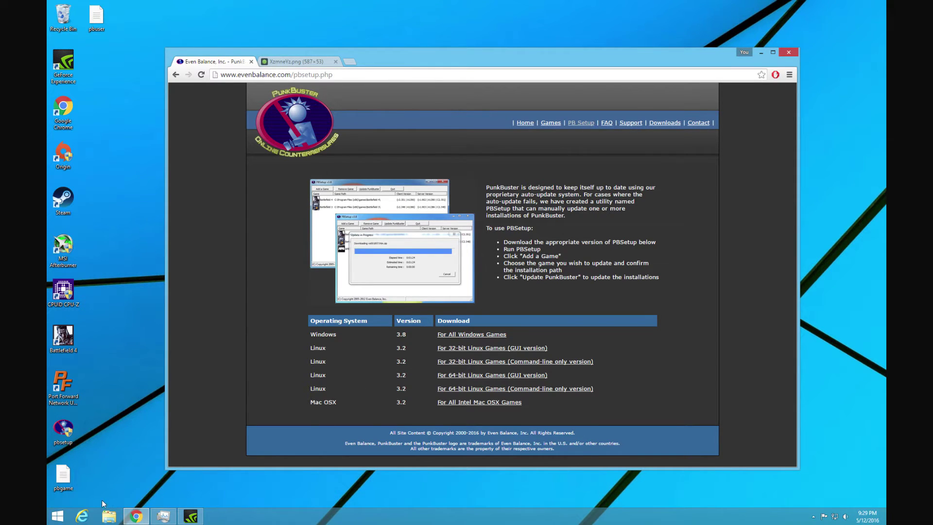
{"action": "left_click", "coordinate": [109, 516]}
{"action": "left_click", "coordinate": [225, 198]}
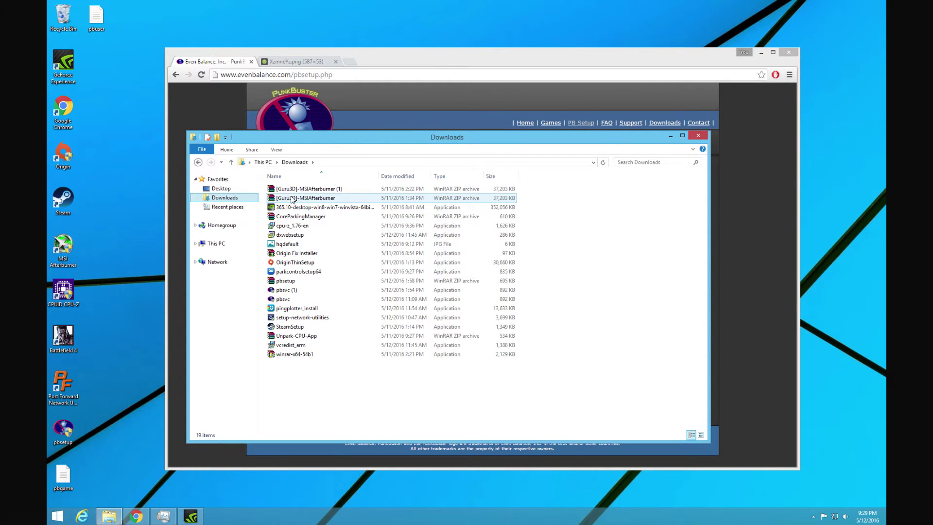
Step: Open pbsetup.zip from Downloads in WinRAR to see pbsetup.exe, then close it
{"action": "double_click", "coordinate": [286, 281]}
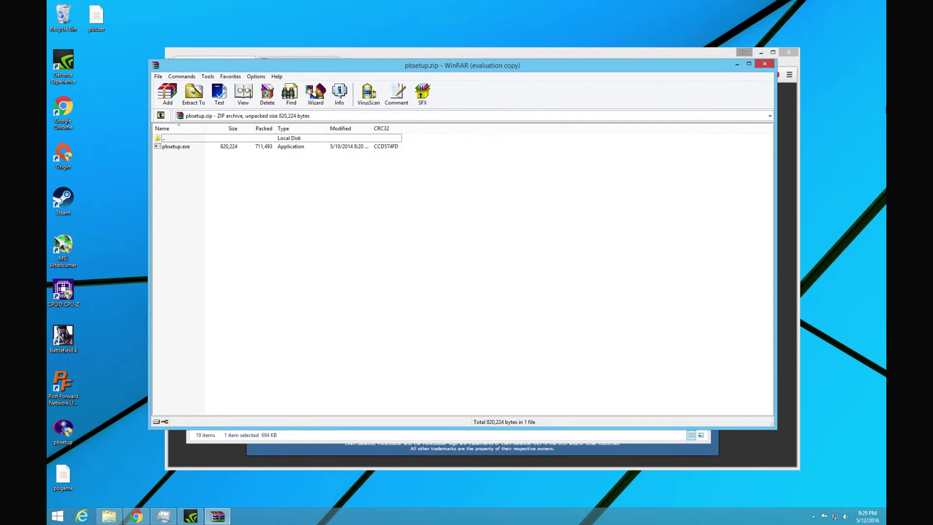
{"action": "left_click", "coordinate": [765, 64]}
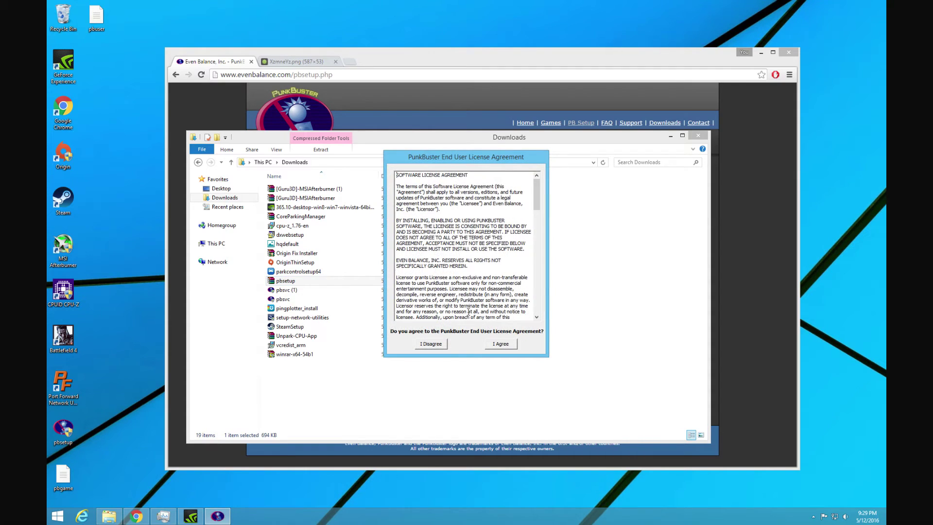
Step: Accept the PunkBuster EULA and bring up the Add a Game dialog in PBSetup v3.8
{"action": "left_click", "coordinate": [500, 344]}
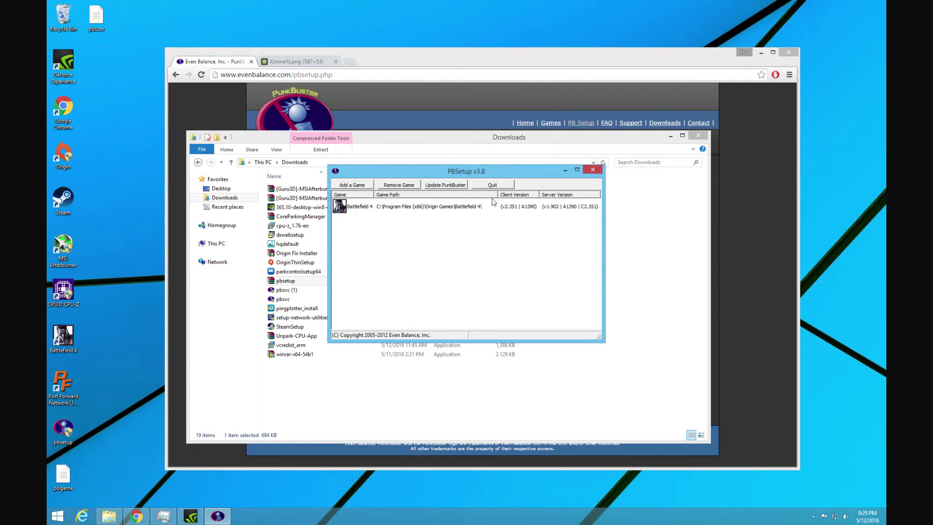
{"action": "left_click_drag", "start_coordinate": [529, 179], "coordinate": [545, 217]}
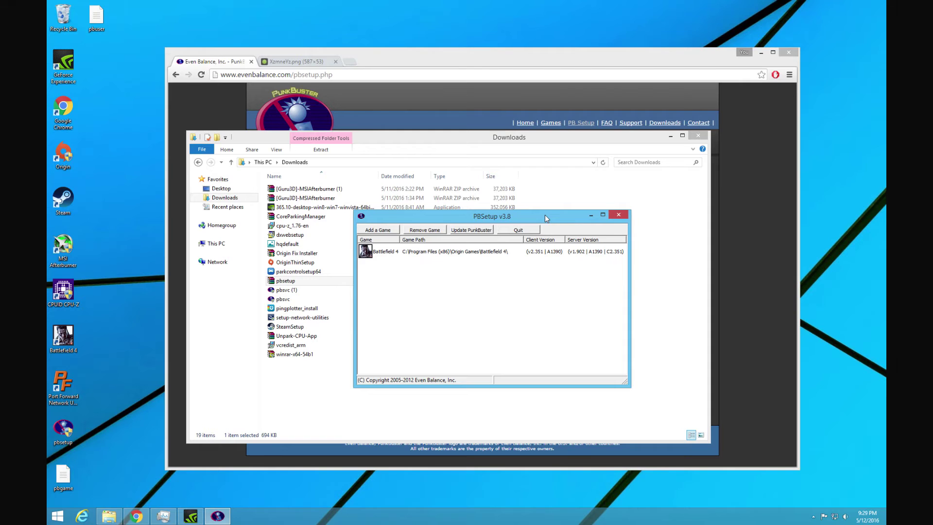
{"action": "left_click_drag", "start_coordinate": [544, 216], "coordinate": [534, 203]}
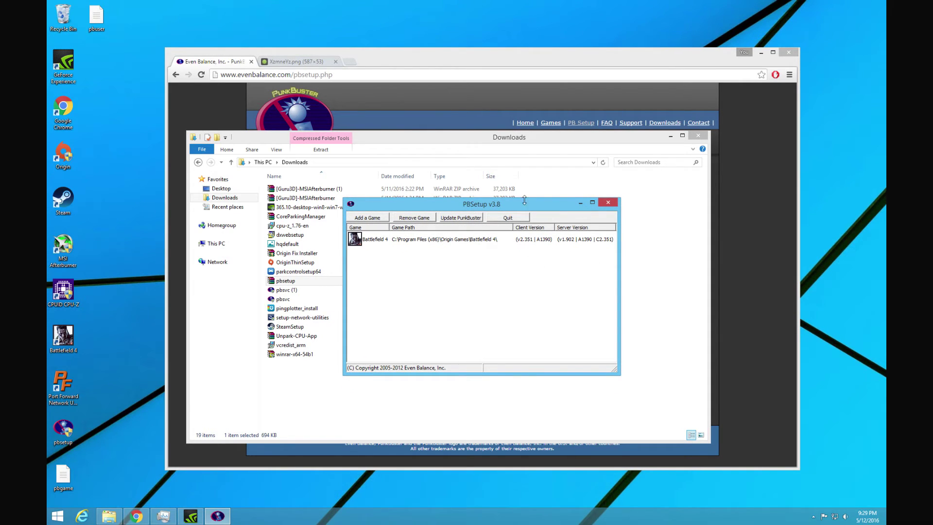
{"action": "left_click", "coordinate": [607, 202]}
{"action": "left_click", "coordinate": [218, 516]}
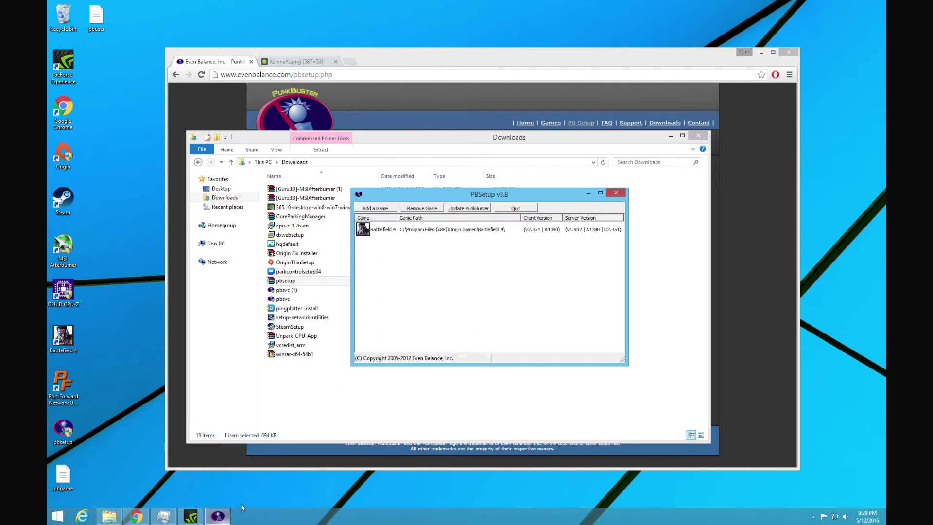
{"action": "left_click", "coordinate": [377, 208]}
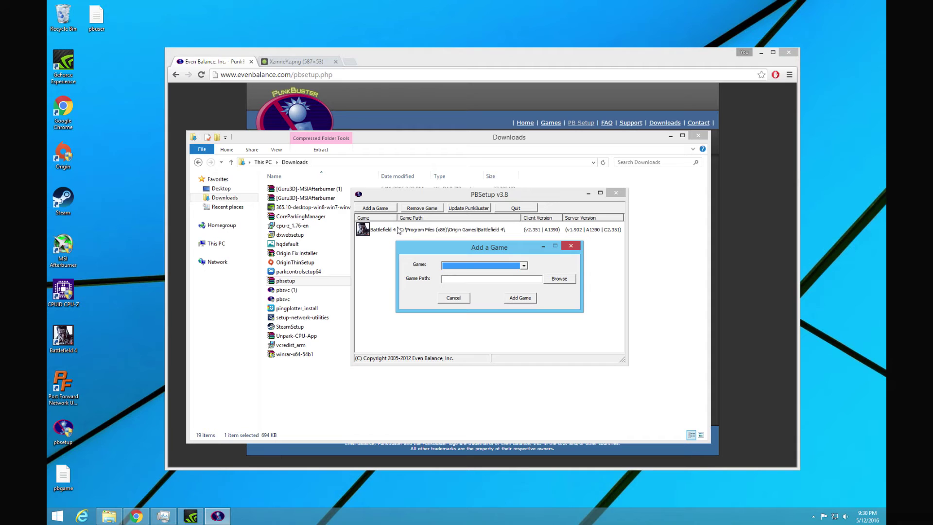
Step: Choose Battlefield 4 in the Game list and try to add it
{"action": "left_click", "coordinate": [510, 266]}
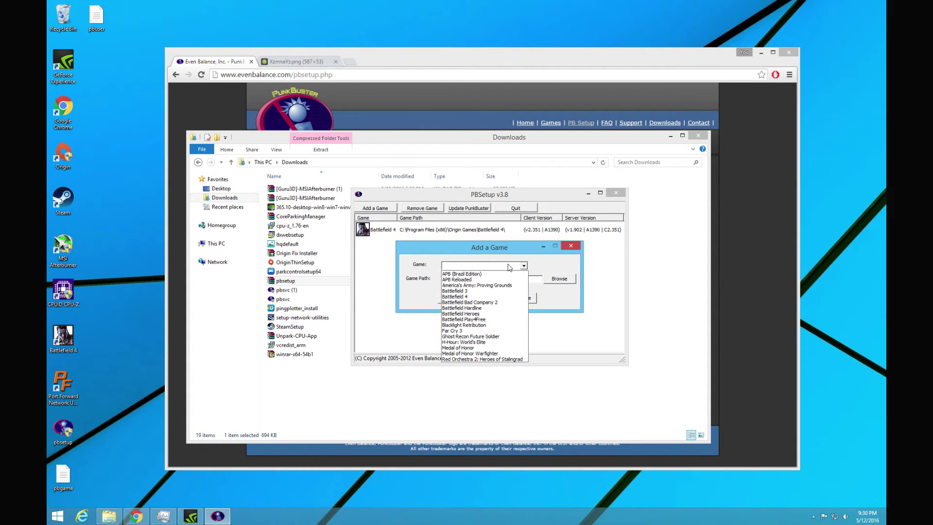
{"action": "left_click", "coordinate": [481, 297]}
{"action": "left_click", "coordinate": [520, 297]}
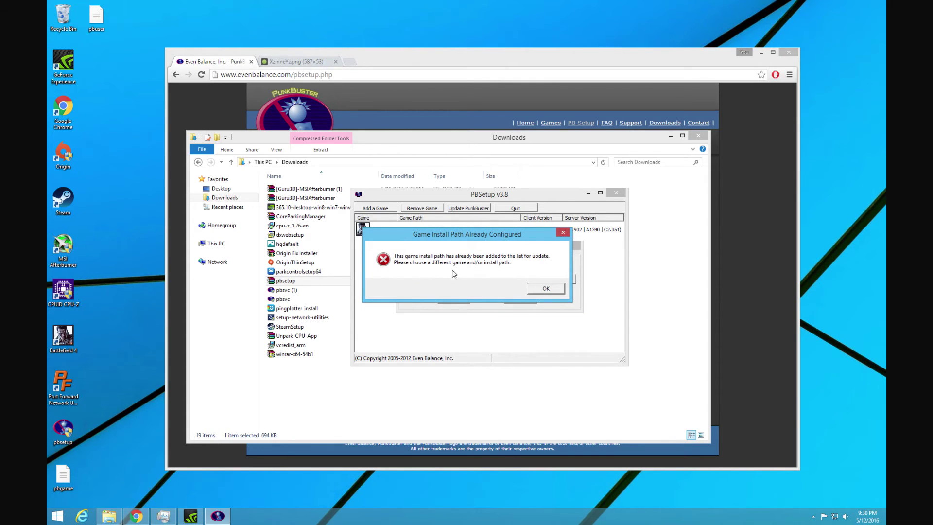
Step: Dismiss the already-configured path error, close Add a Game, and start the PunkBuster update
{"action": "left_click_drag", "start_coordinate": [431, 242], "coordinate": [473, 280]}
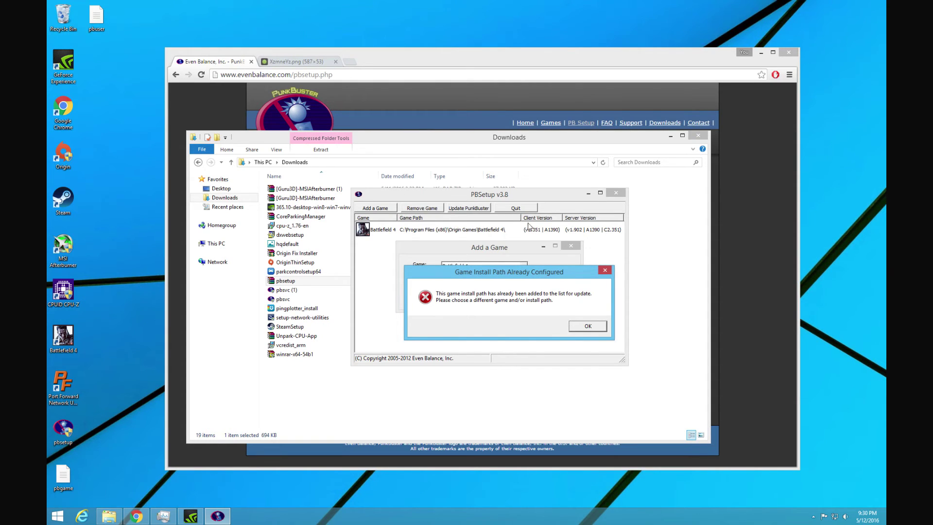
{"action": "left_click", "coordinate": [606, 271]}
{"action": "left_click", "coordinate": [571, 247]}
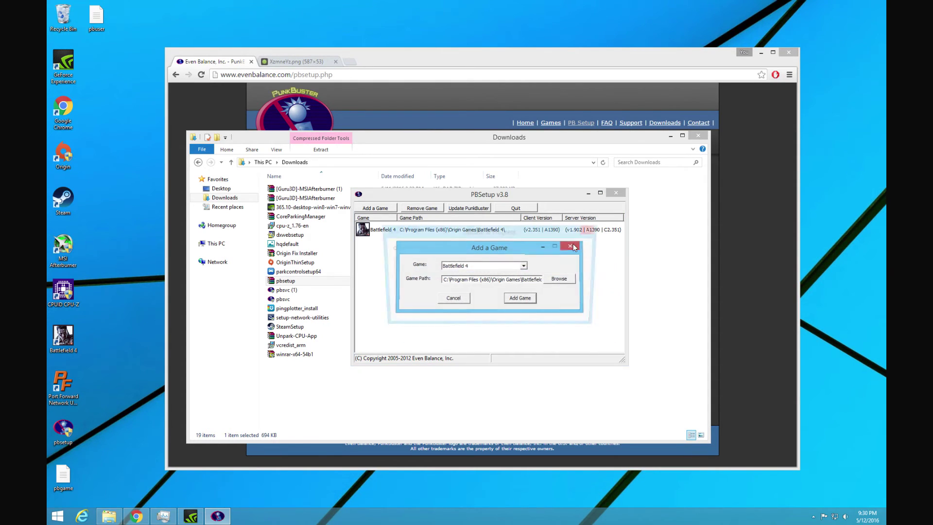
{"action": "left_click", "coordinate": [467, 208]}
{"action": "left_click_drag", "start_coordinate": [480, 234], "coordinate": [491, 259]}
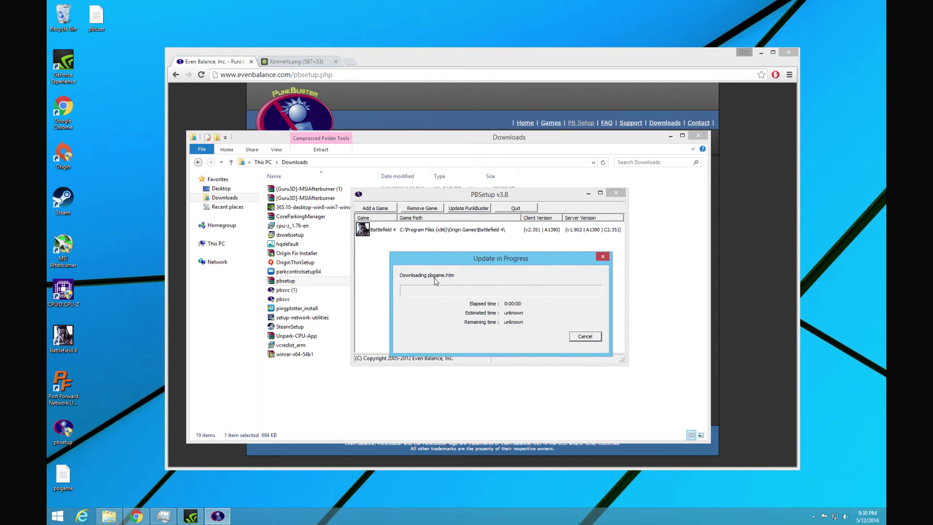
Step: Acknowledge the all-up-to-date message, then close PBSetup, the Downloads window and Chrome
{"action": "left_click", "coordinate": [585, 337]}
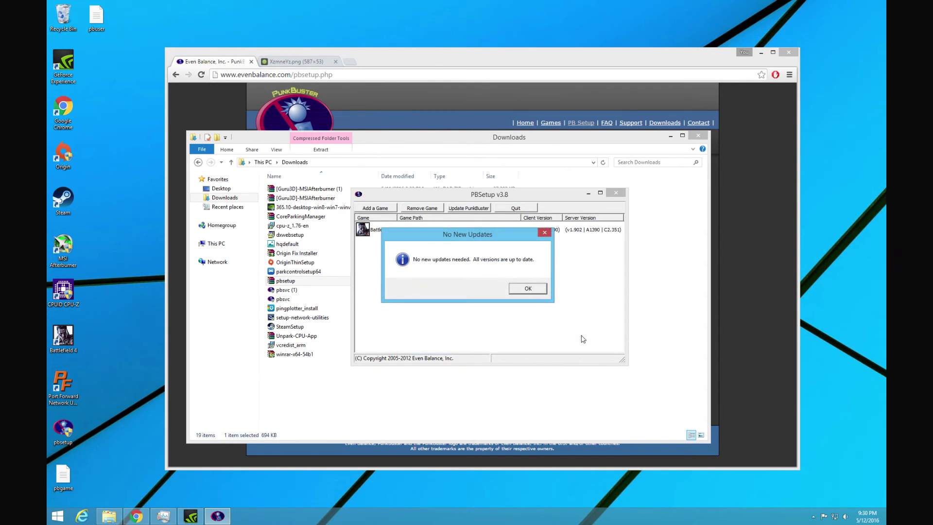
{"action": "left_click", "coordinate": [540, 292]}
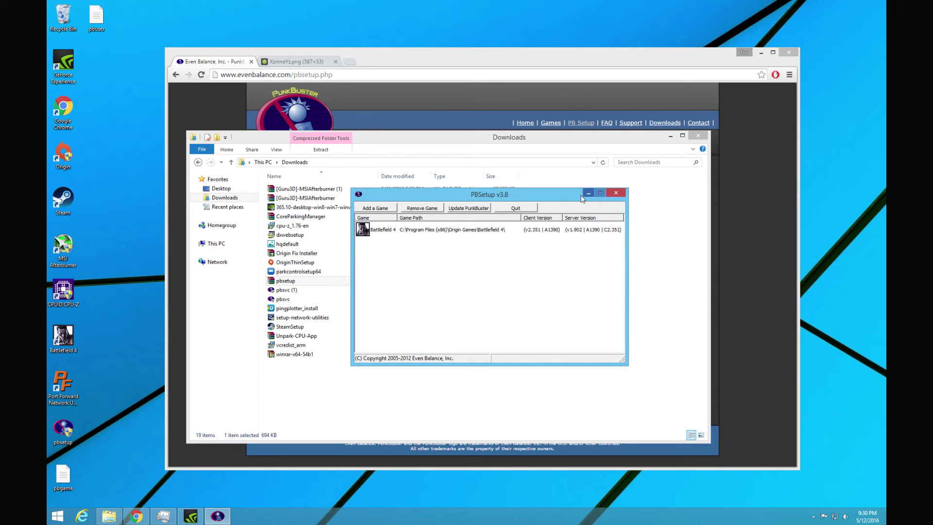
{"action": "left_click_drag", "start_coordinate": [557, 198], "coordinate": [512, 186]}
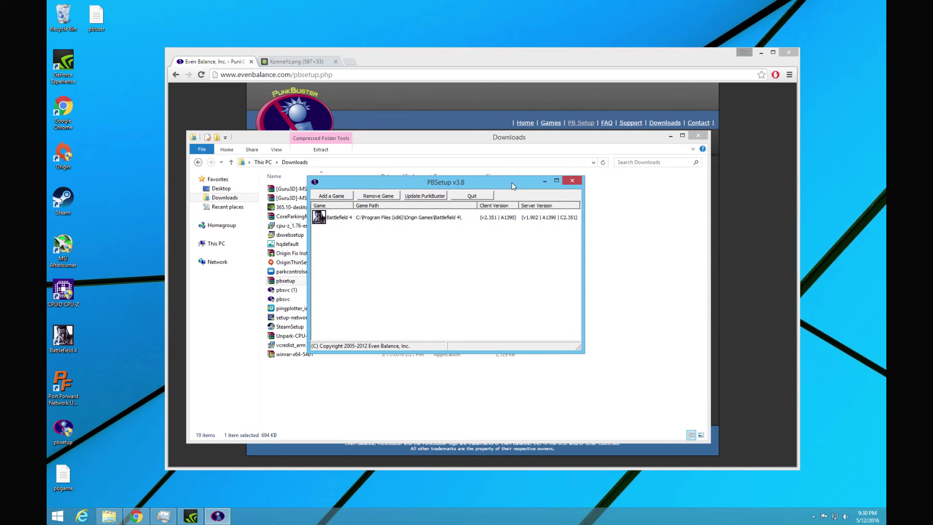
{"action": "left_click", "coordinate": [572, 180]}
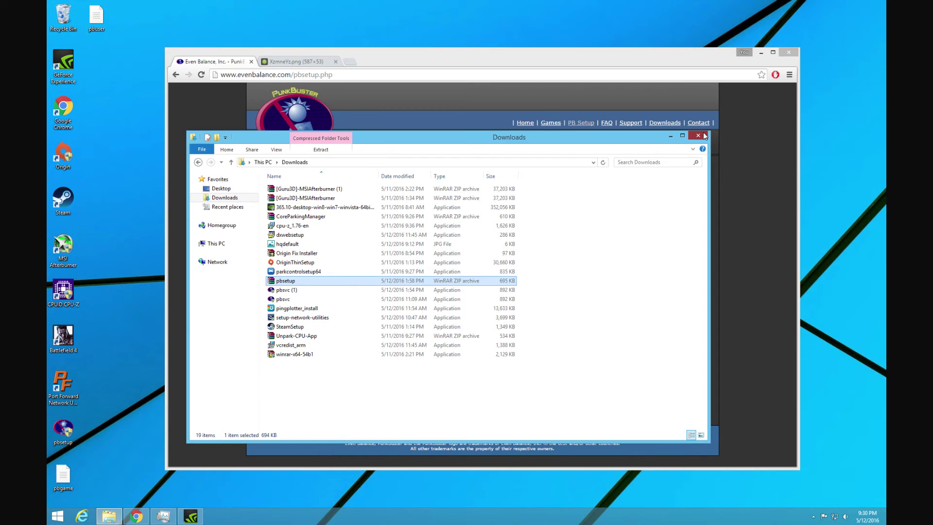
{"action": "left_click", "coordinate": [703, 135]}
{"action": "left_click", "coordinate": [789, 52]}
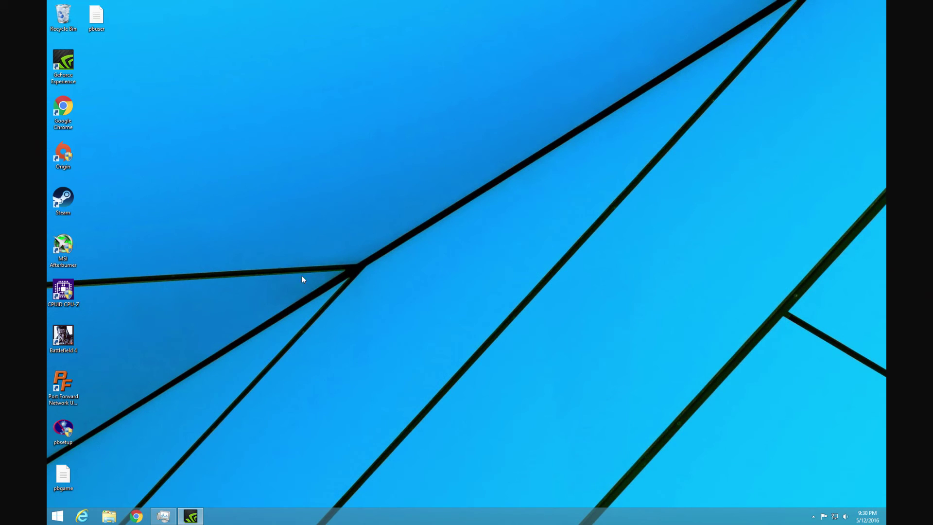
Step: Restart Windows from the Start button's right-click power menu
{"action": "right_click", "coordinate": [58, 517]}
{"action": "mouse_move", "coordinate": [88, 508]}
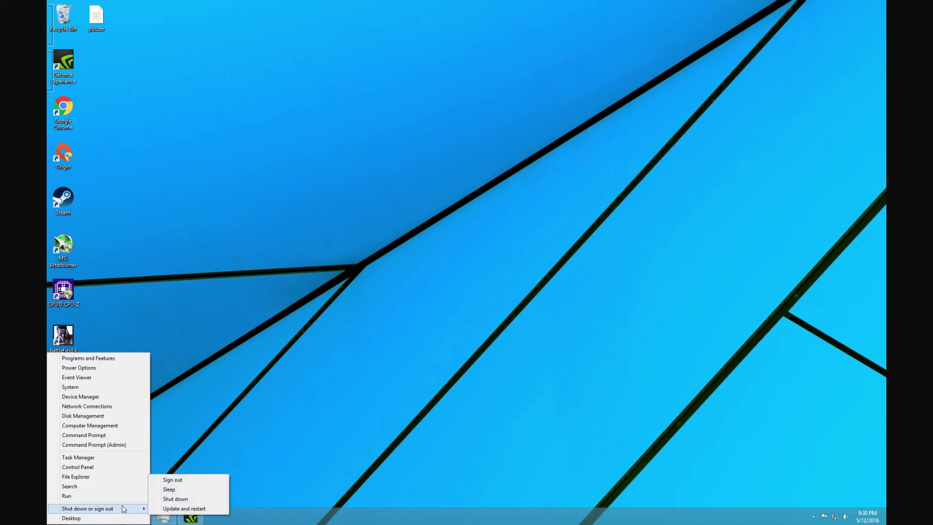
{"action": "left_click", "coordinate": [189, 496]}
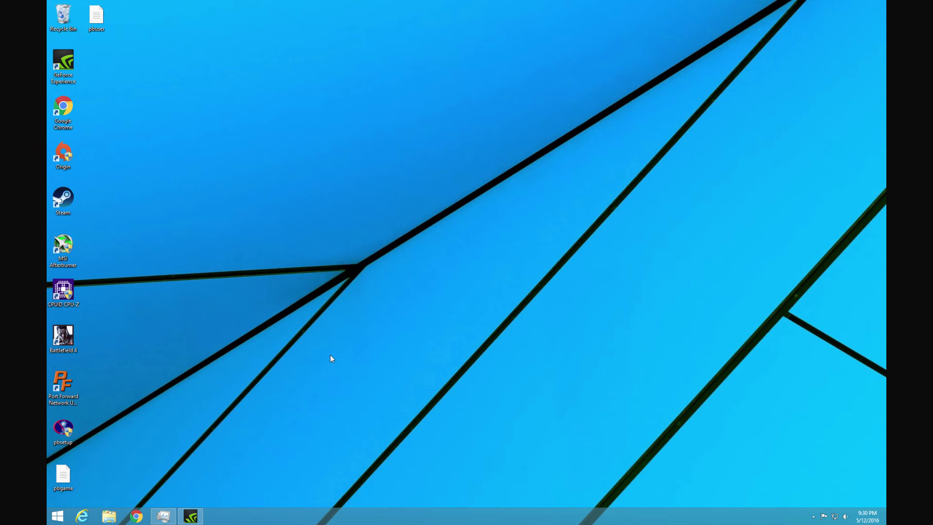